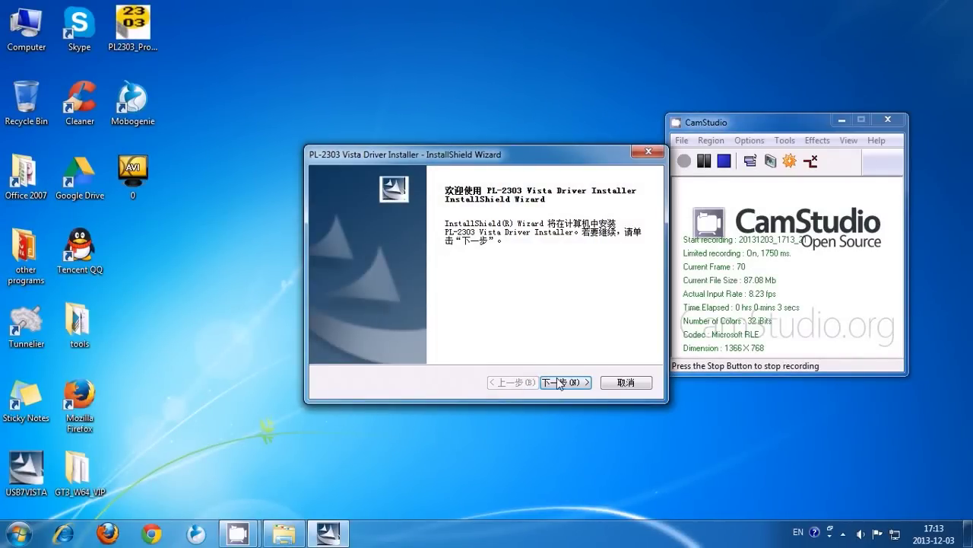
Step: Install the PL-2303 USB cable driver after accepting its EULA, then finish the wizard
click(559, 382)
click(414, 335)
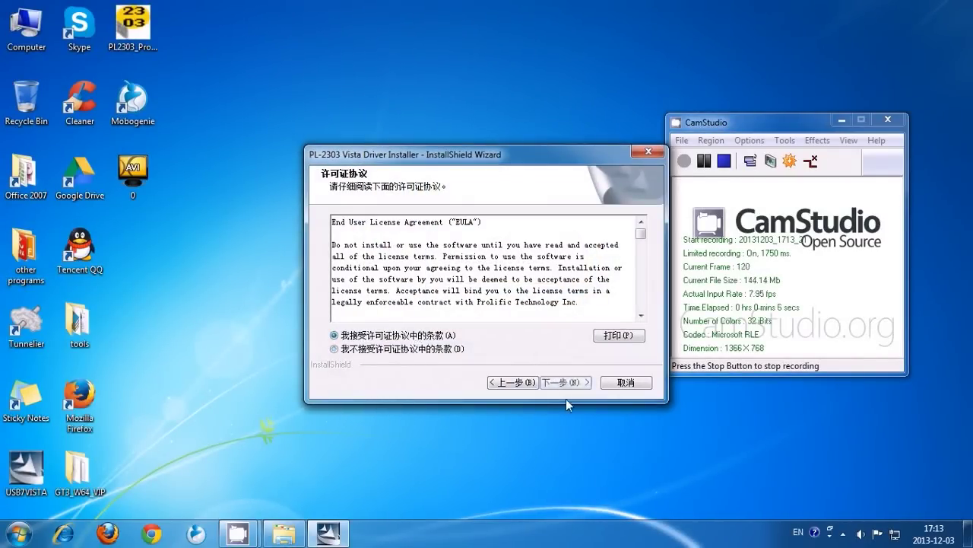
click(565, 382)
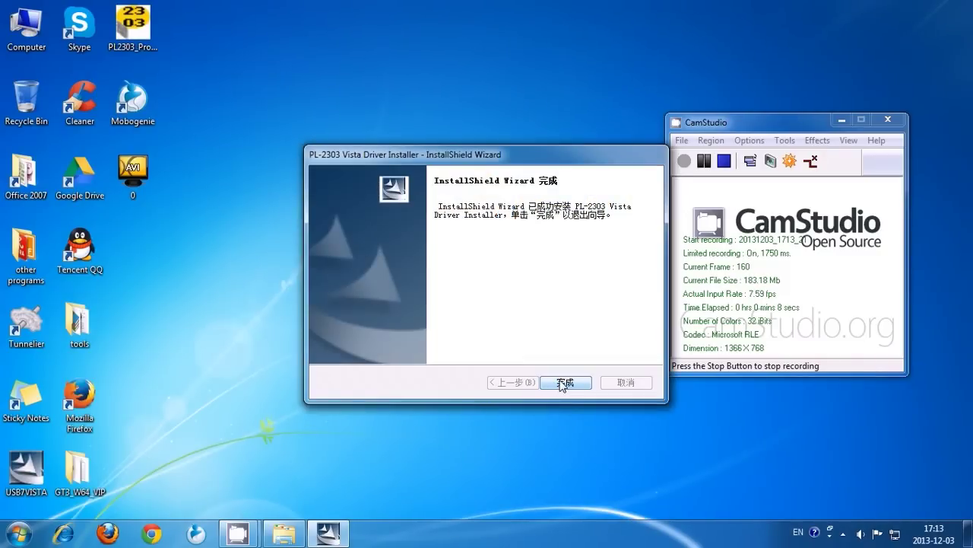
click(562, 383)
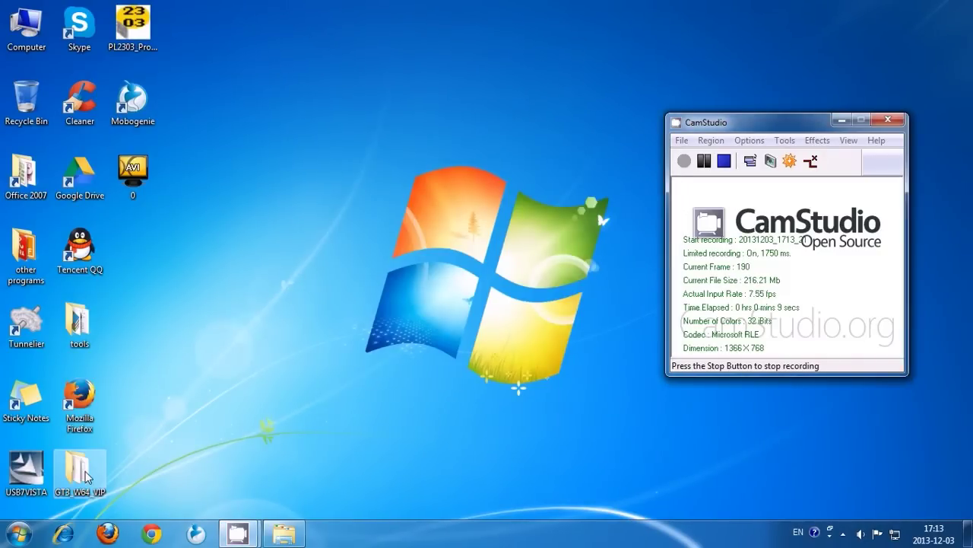
Step: Run setup from the GT3_W64_VIP folder and install into the default GT3_W64_VIP program group
double_click(86, 476)
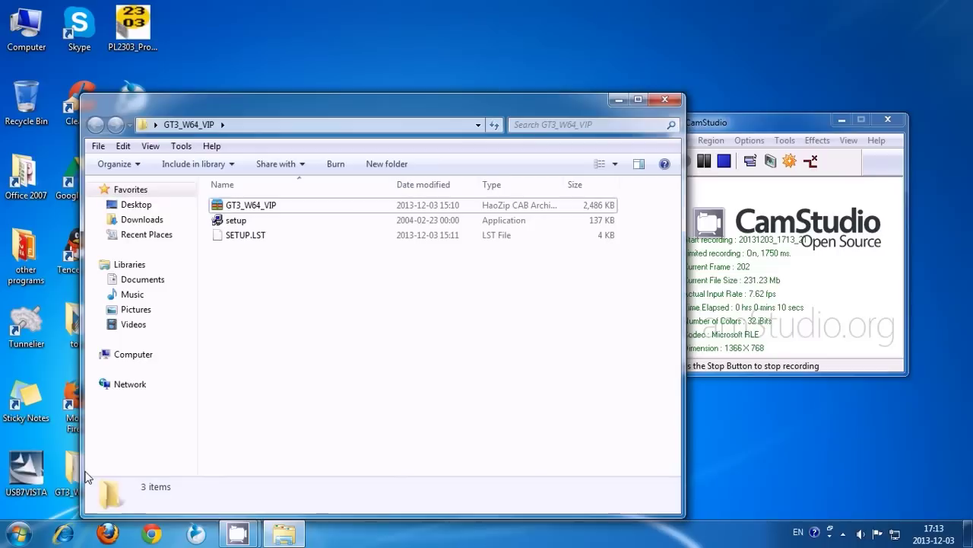
double_click(266, 227)
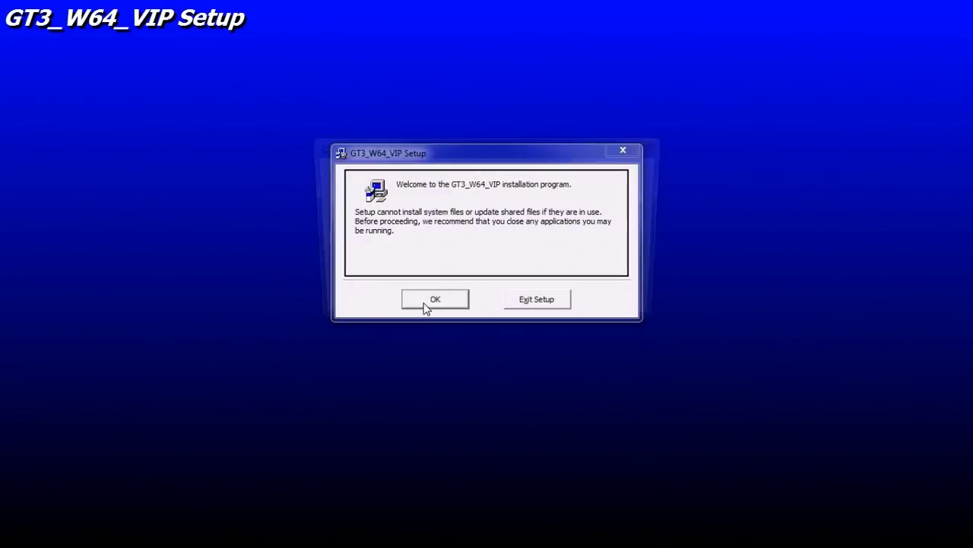
click(427, 306)
click(350, 210)
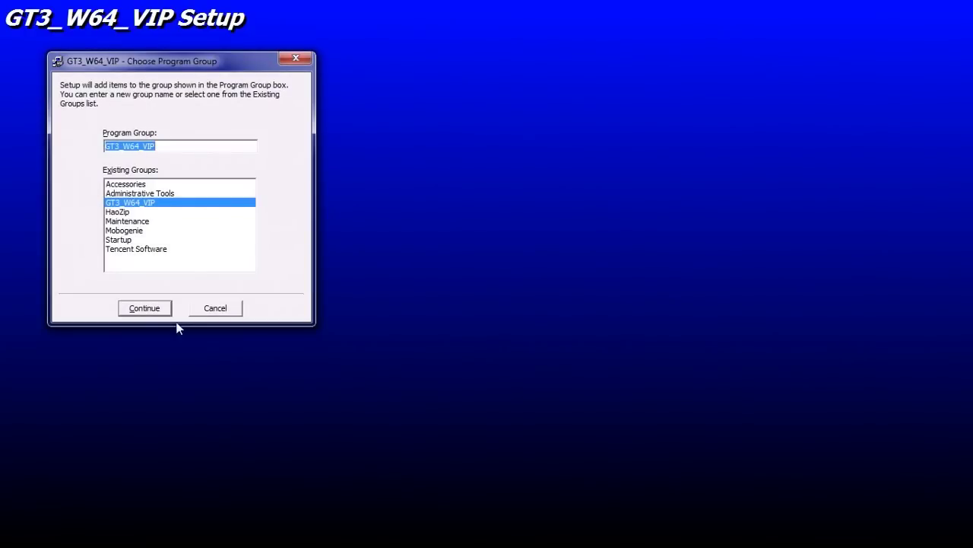
click(157, 309)
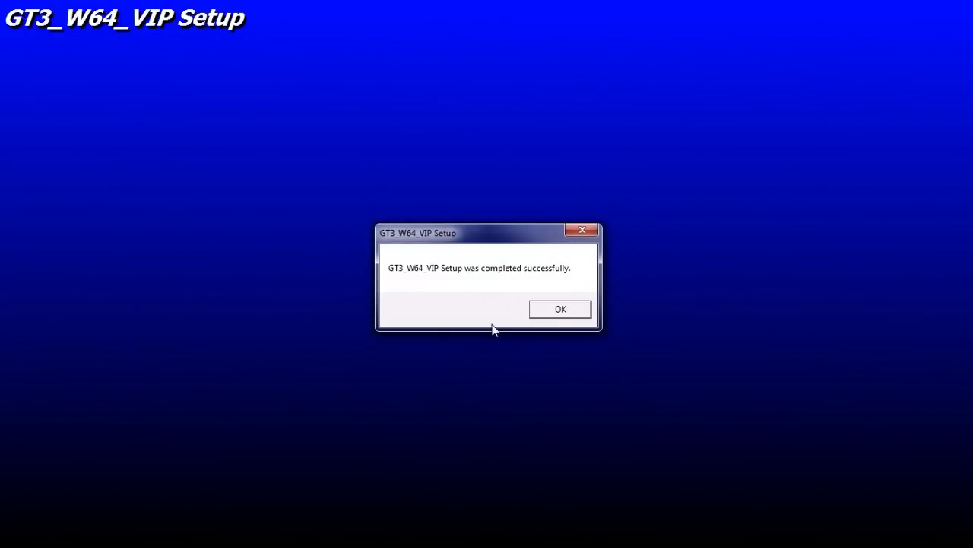
click(547, 312)
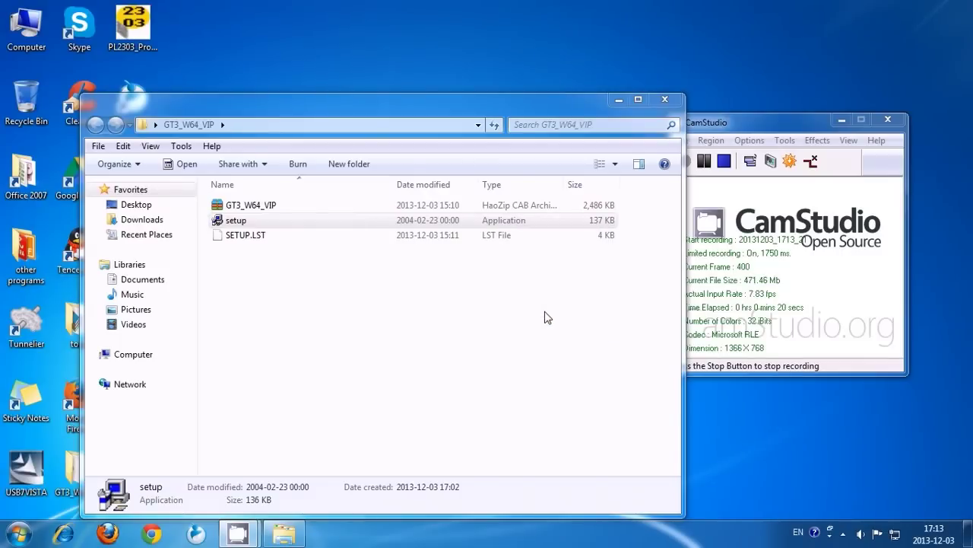
Step: Launch GT3_W64_VIP from Start > All Programs > GT3_W64_VIP to show the empty channel table
click(18, 533)
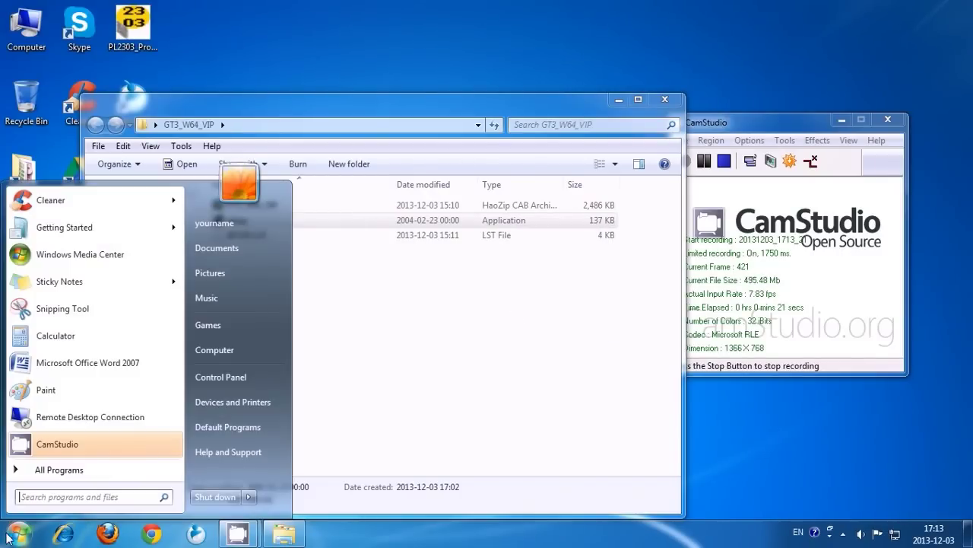
click(51, 471)
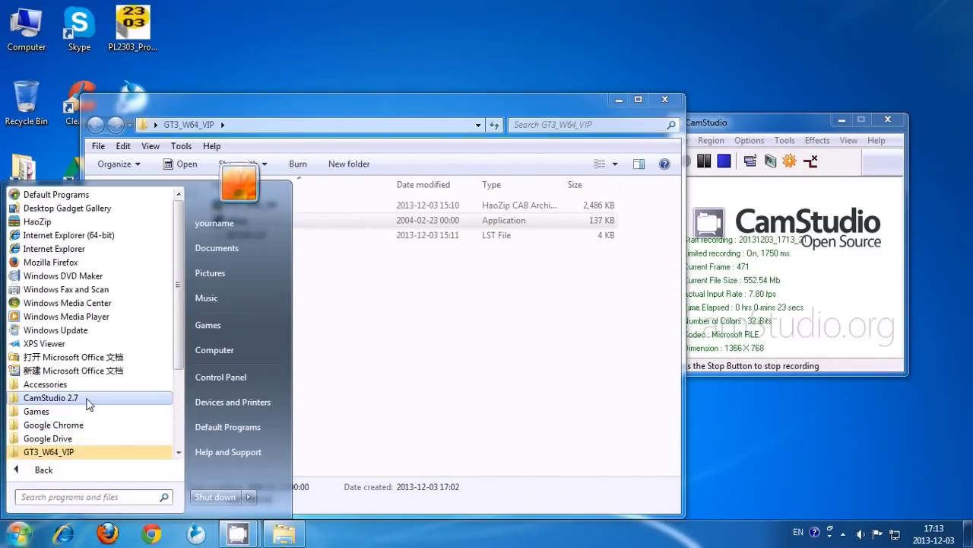
click(53, 451)
click(65, 455)
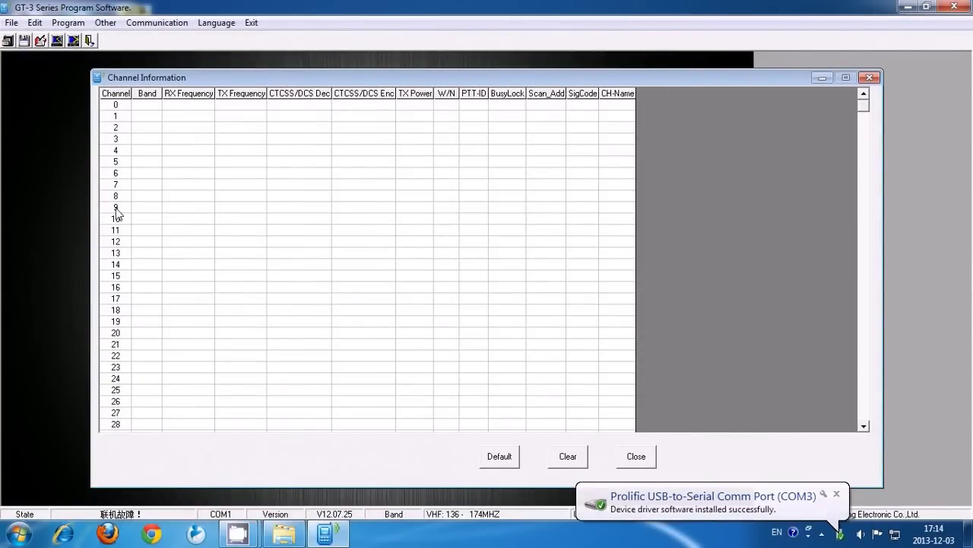
Step: Open Device Manager from Computer properties and expand Ports to find the Prolific cable on COM3
click(17, 539)
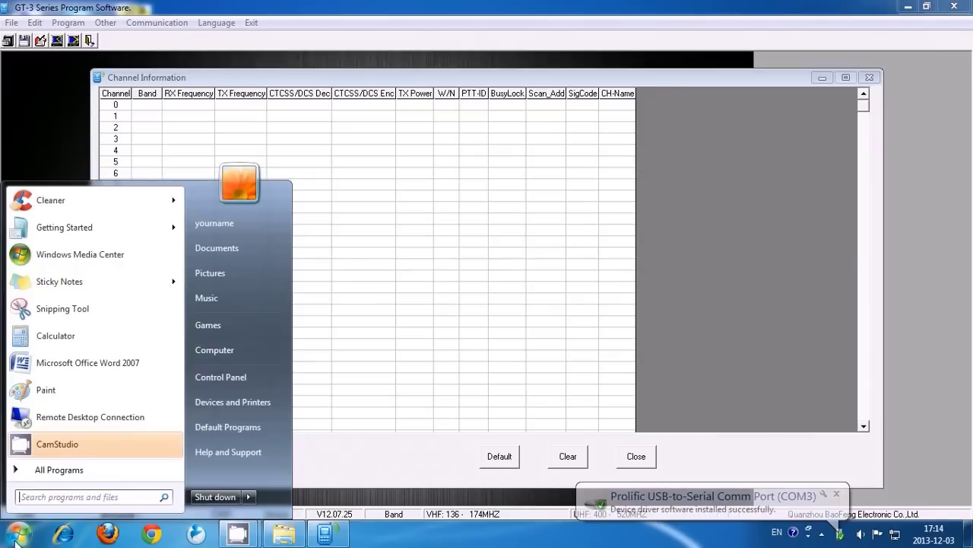
right_click(210, 352)
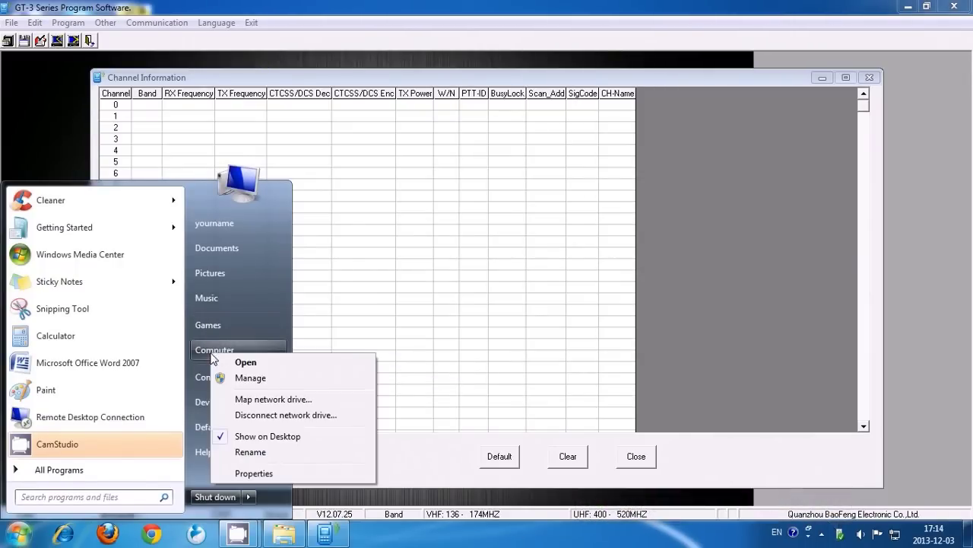
click(253, 472)
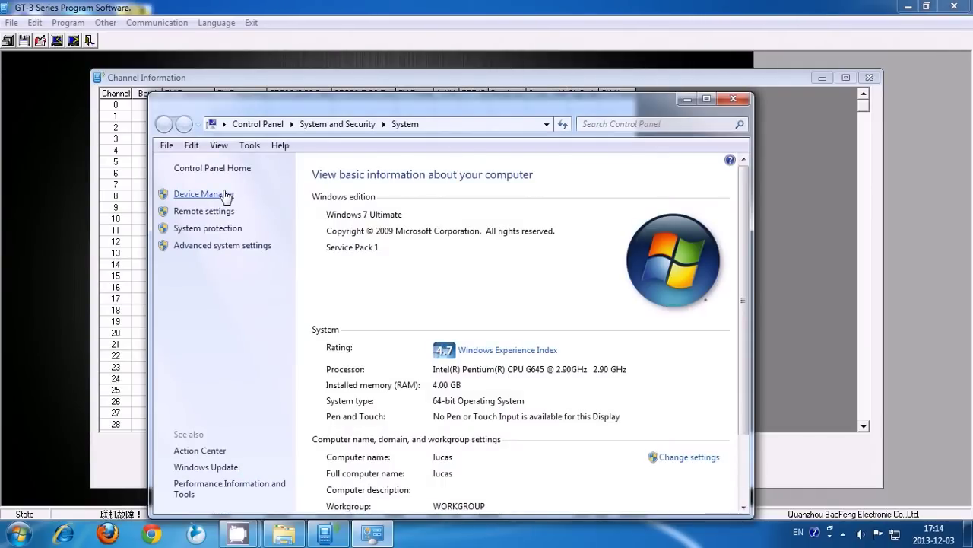
click(222, 194)
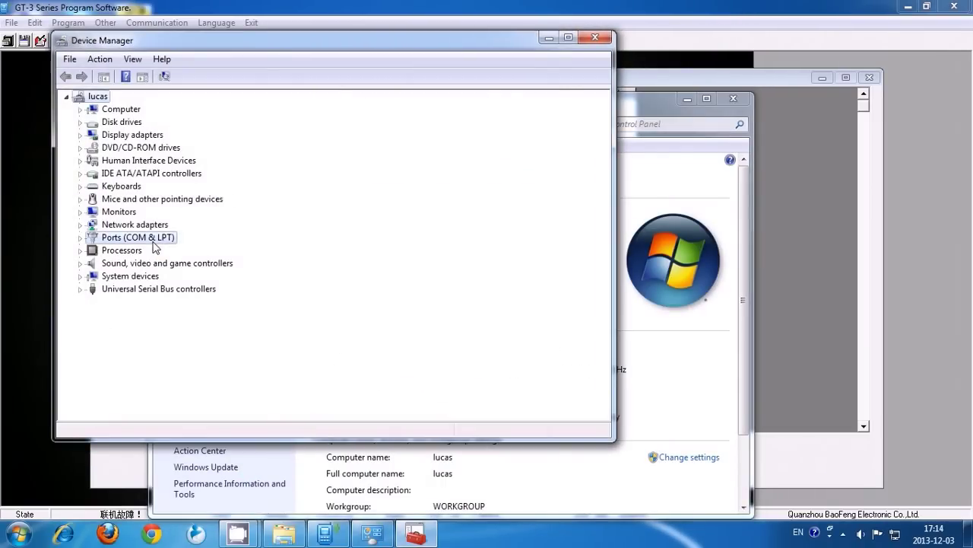
double_click(154, 239)
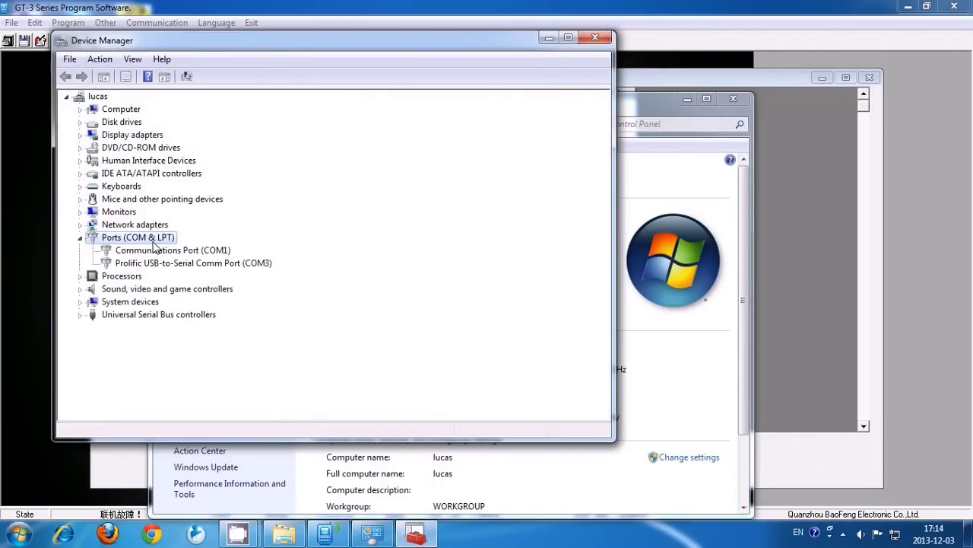
click(192, 262)
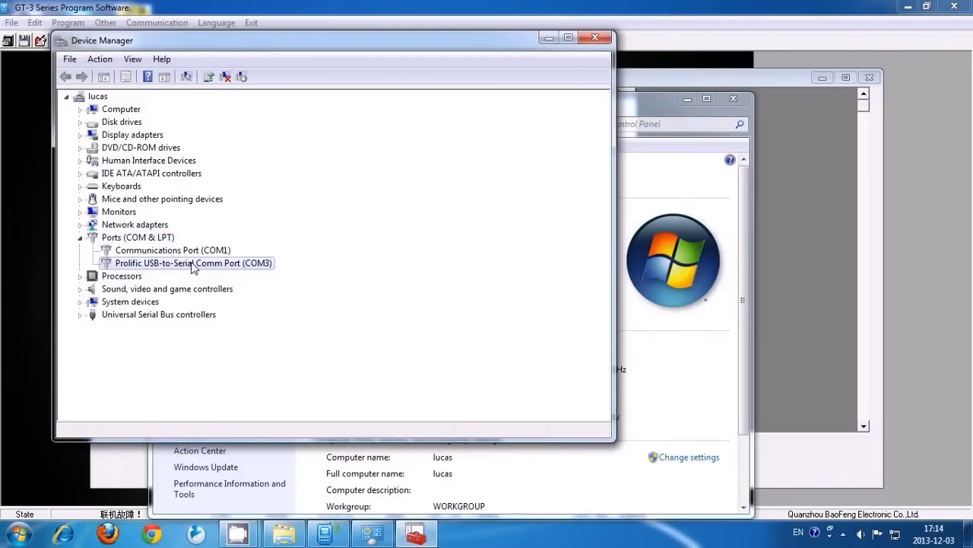
Step: Set the GT-3 software's communication port to COM 3 and confirm it
click(800, 266)
click(156, 23)
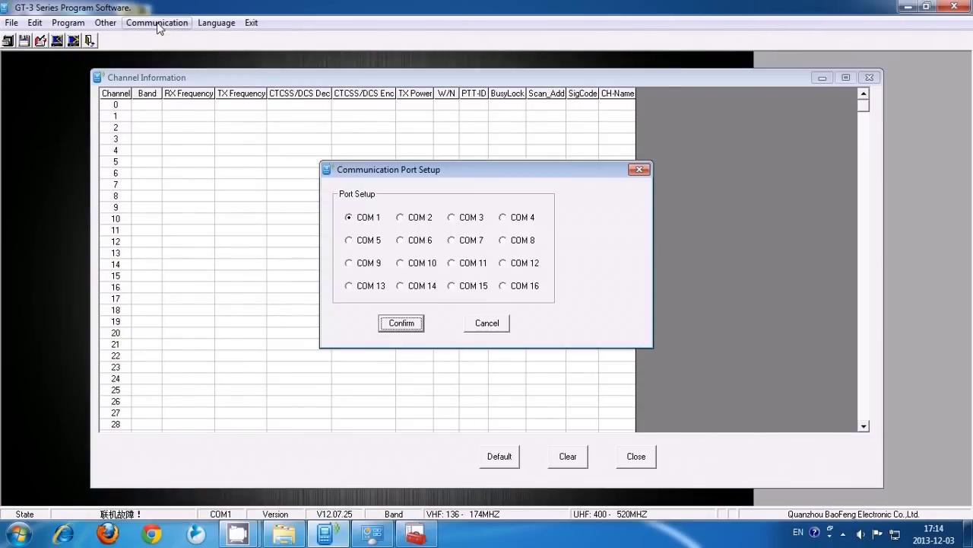
click(452, 218)
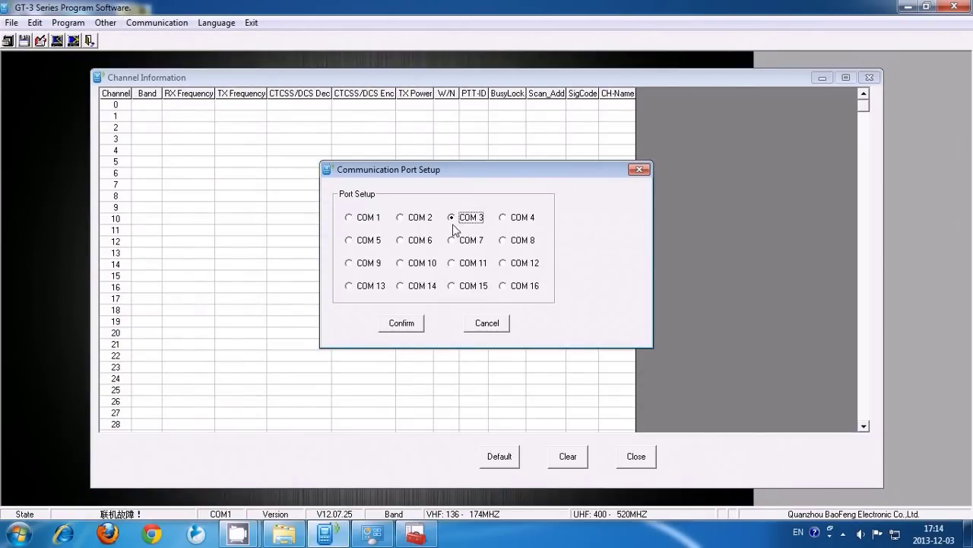
click(401, 323)
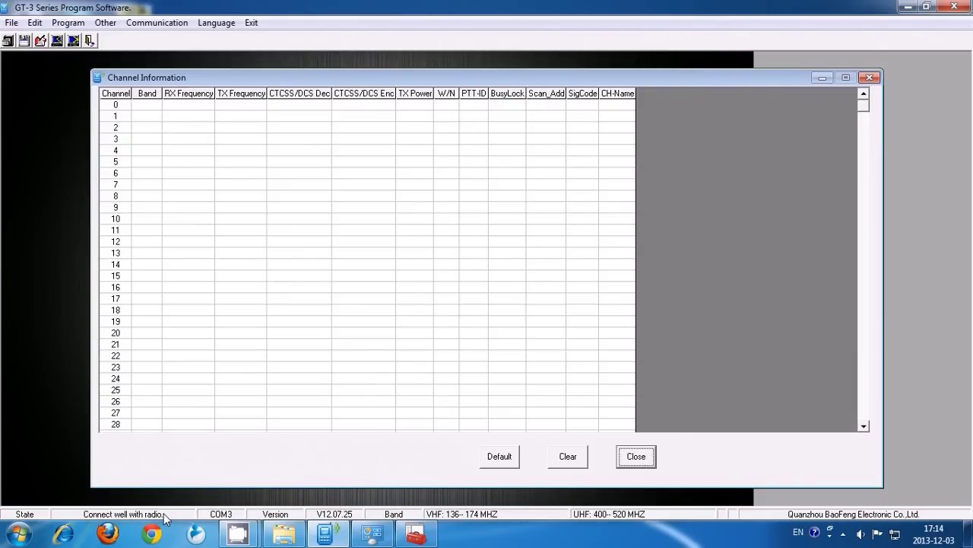
Step: Read the radio's data into the program, loading channels 1–19
click(83, 25)
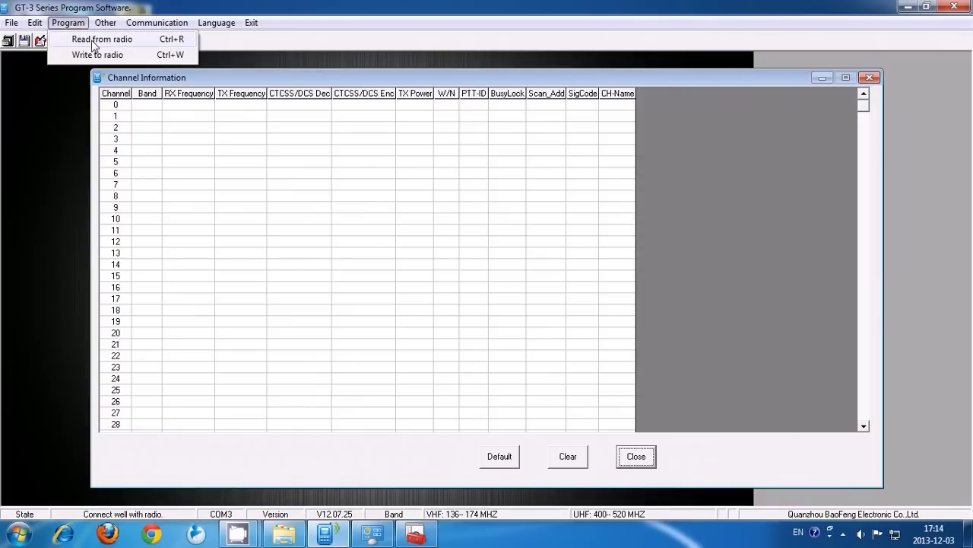
click(95, 42)
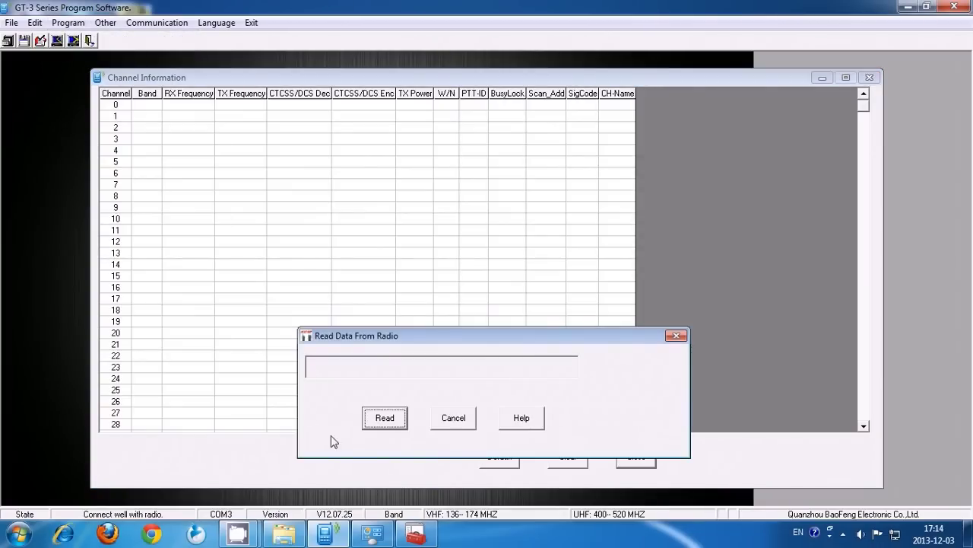
click(382, 421)
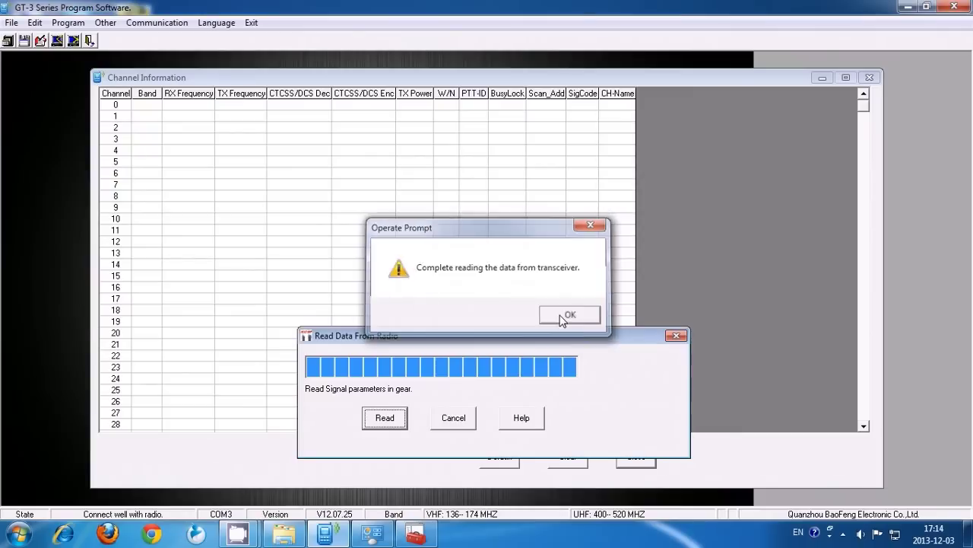
click(566, 317)
Step: Close the read dialog and clear the RX frequencies of channels 19 and 18
click(677, 336)
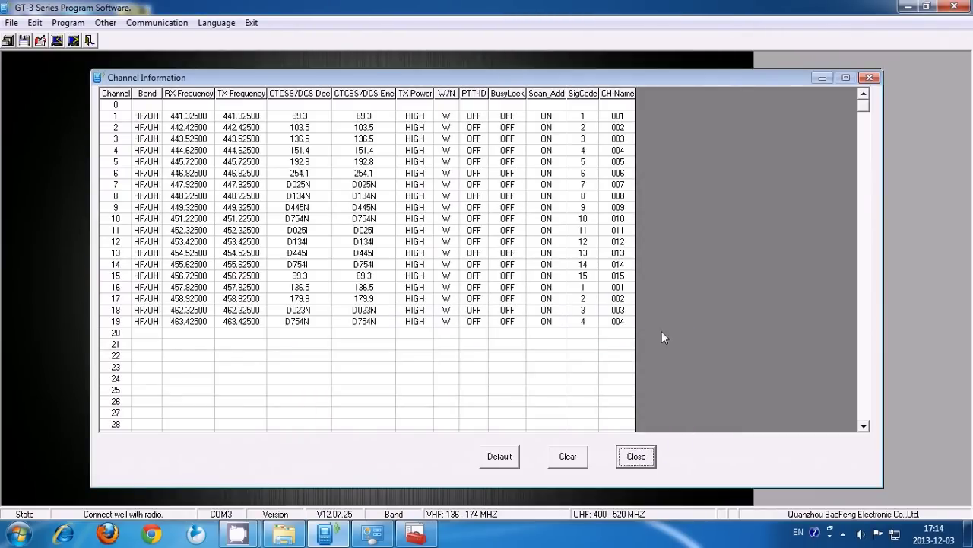
click(152, 324)
scroll(153, 323, down, 1)
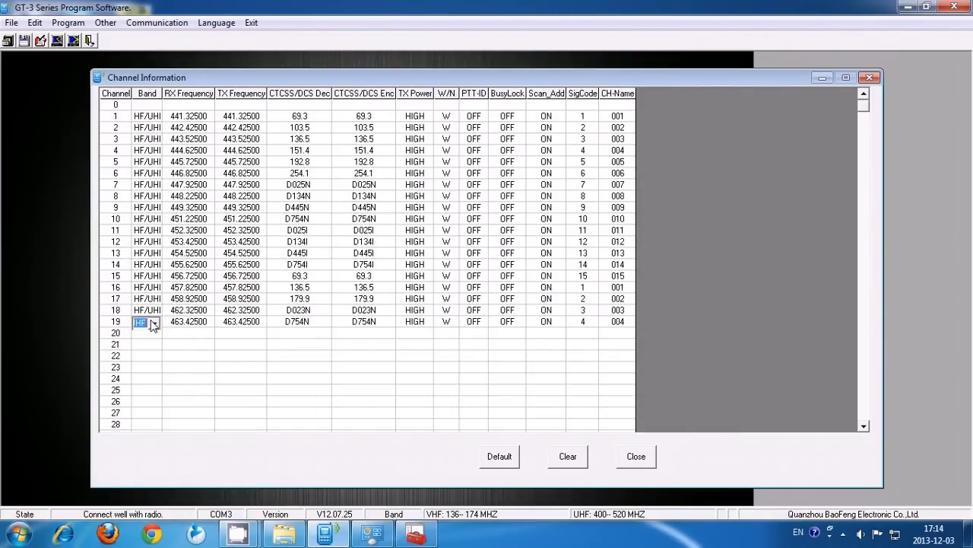
click(187, 326)
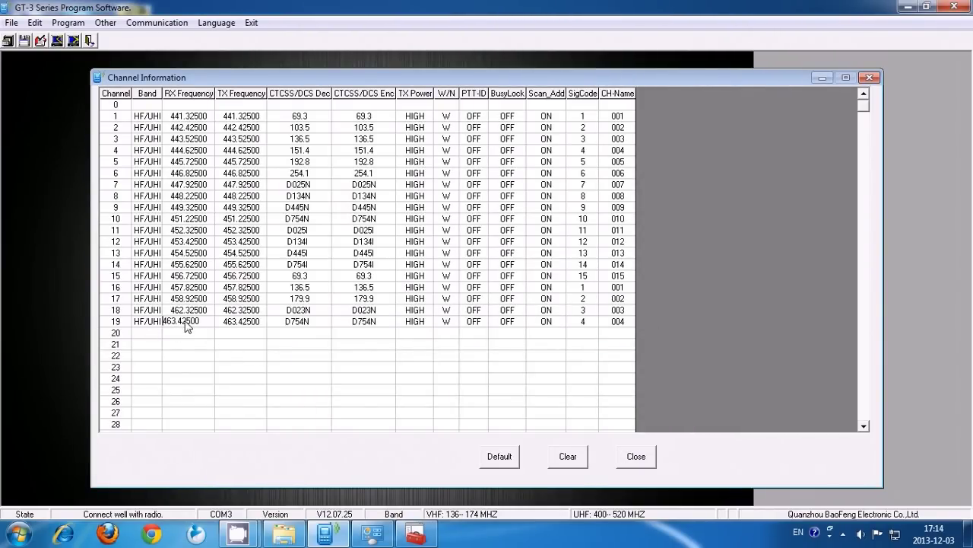
drag(205, 321, 158, 329)
key(Delete)
click(211, 310)
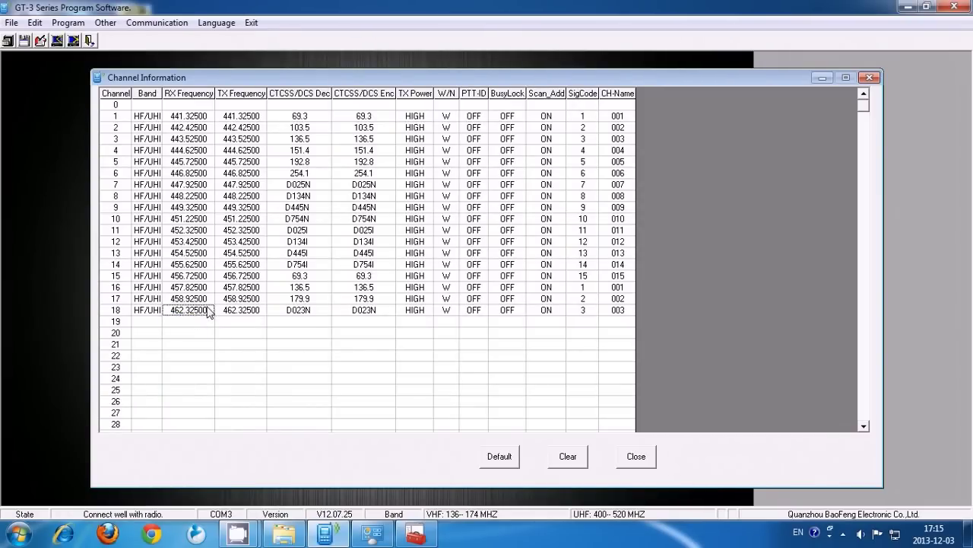
drag(207, 308, 165, 317)
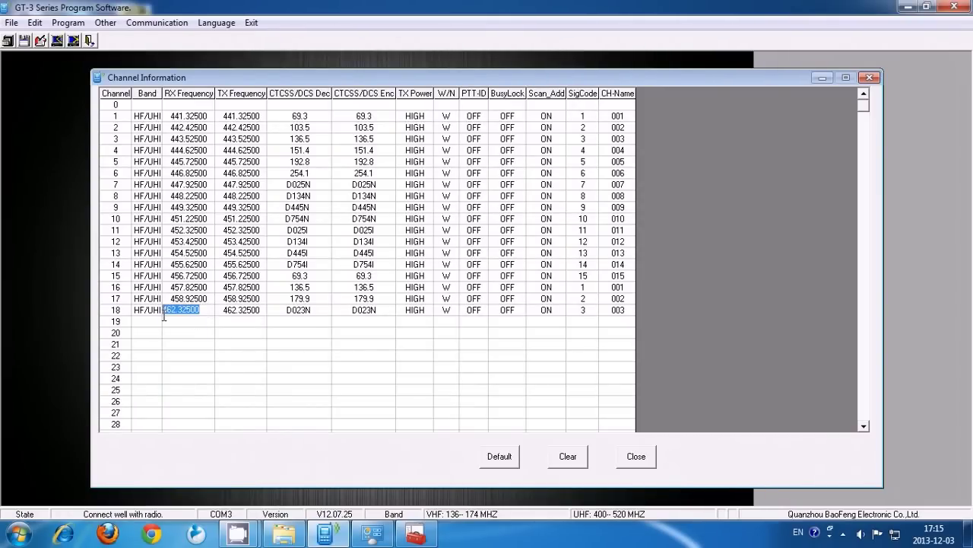
key(Delete)
click(173, 299)
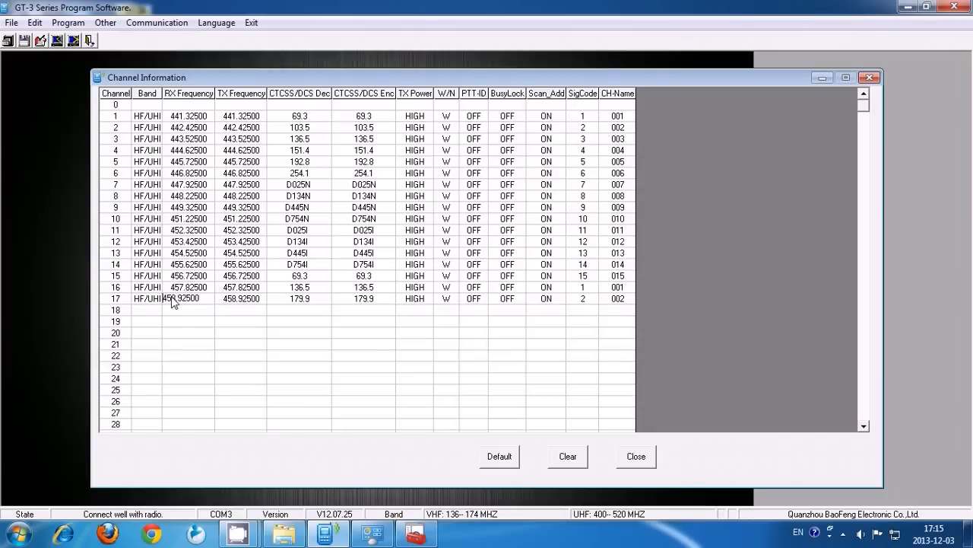
Step: Write channels 1–17 to the radio, then close the GT-3 programming software
click(68, 22)
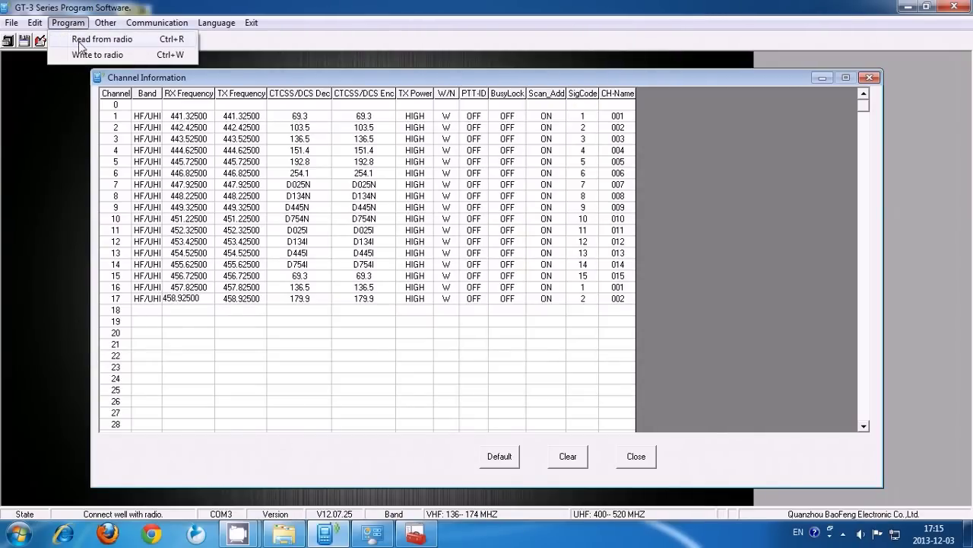
click(83, 55)
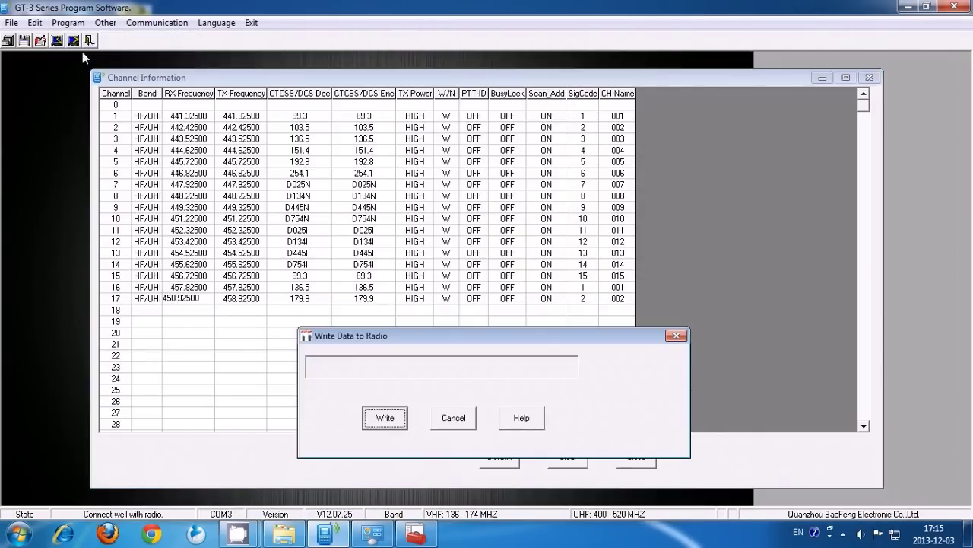
click(368, 425)
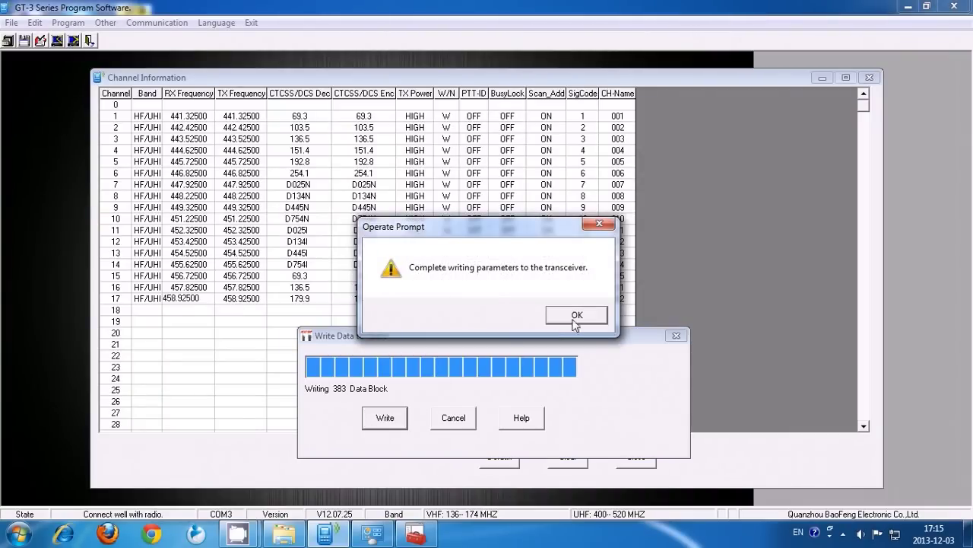
click(577, 317)
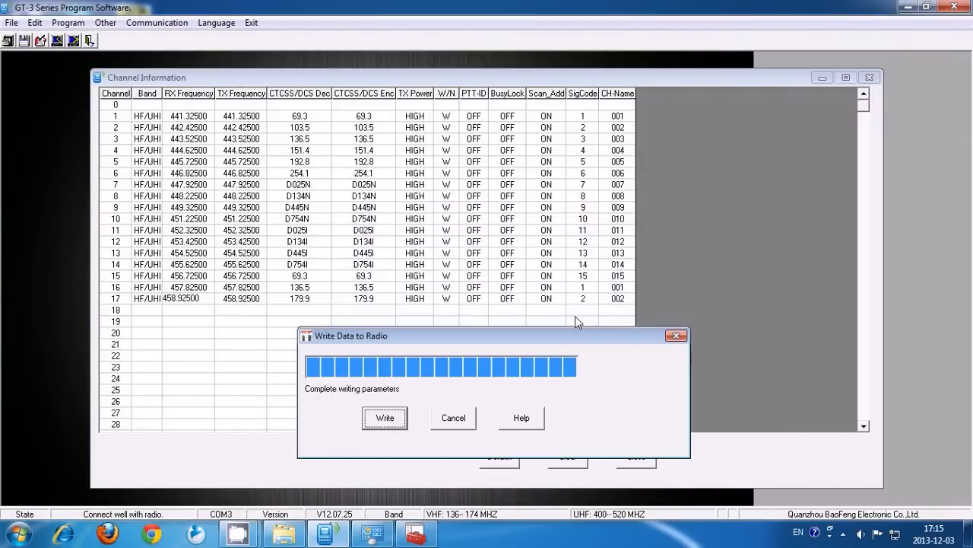
click(676, 335)
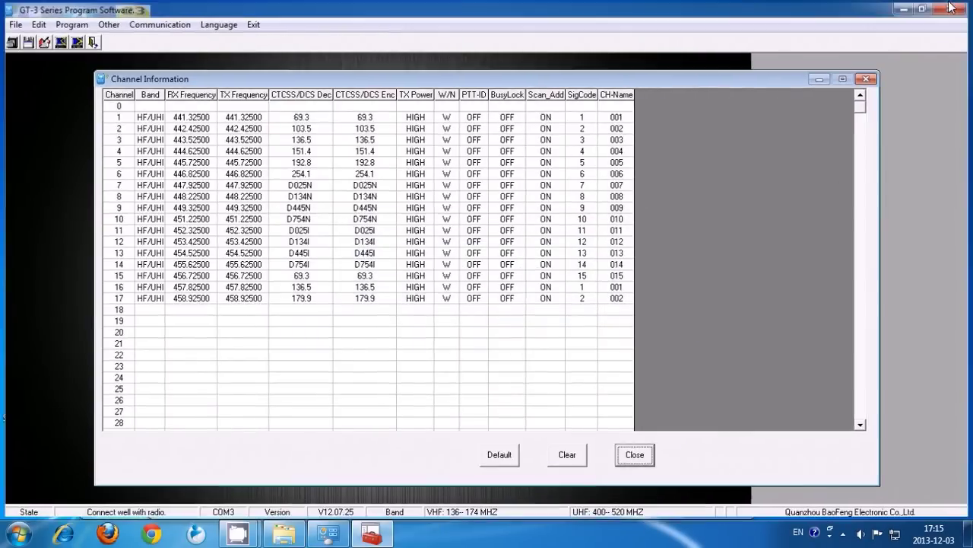
click(952, 7)
click(784, 119)
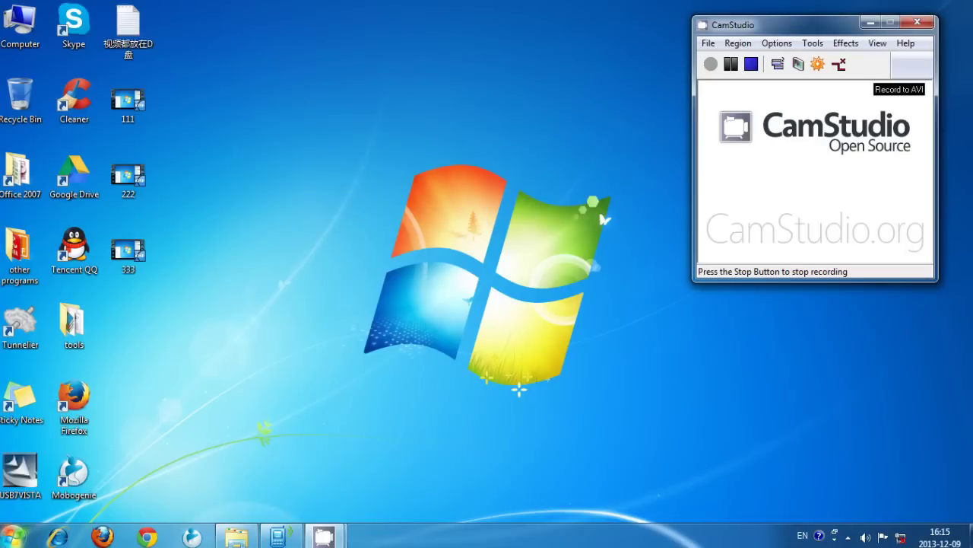
Step: Open devmgmt.msc and expand Ports to see the Prolific USB-to-Serial cable on COM4
click(15, 528)
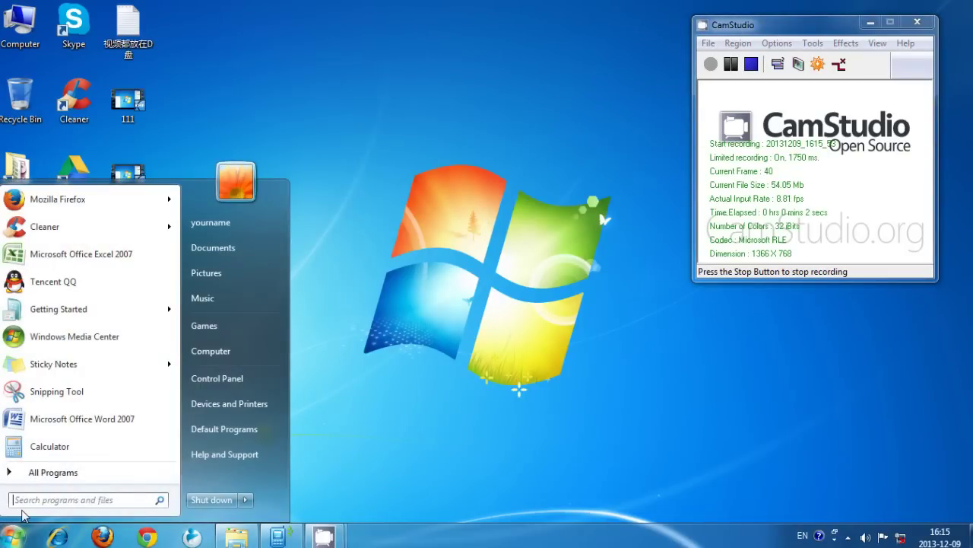
text(devm)
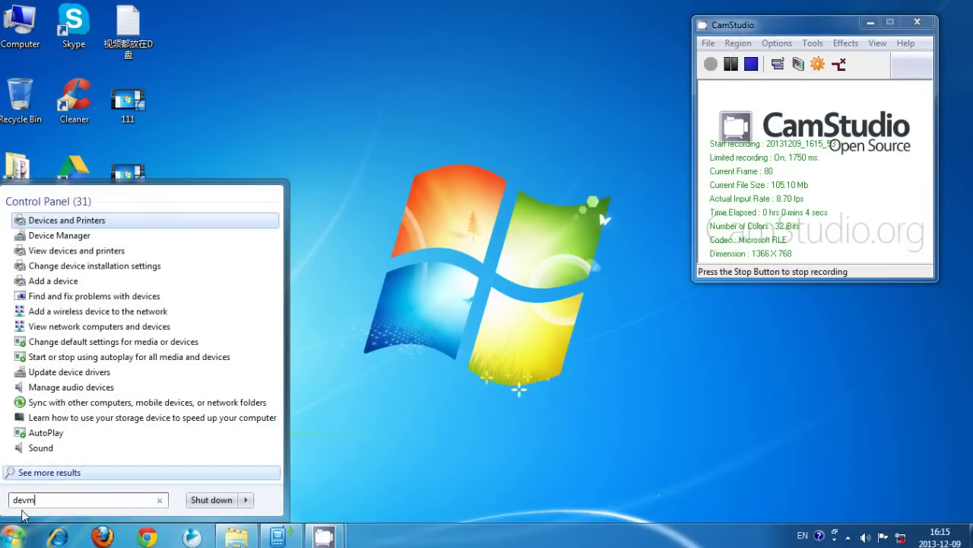
text(gmt.msc)
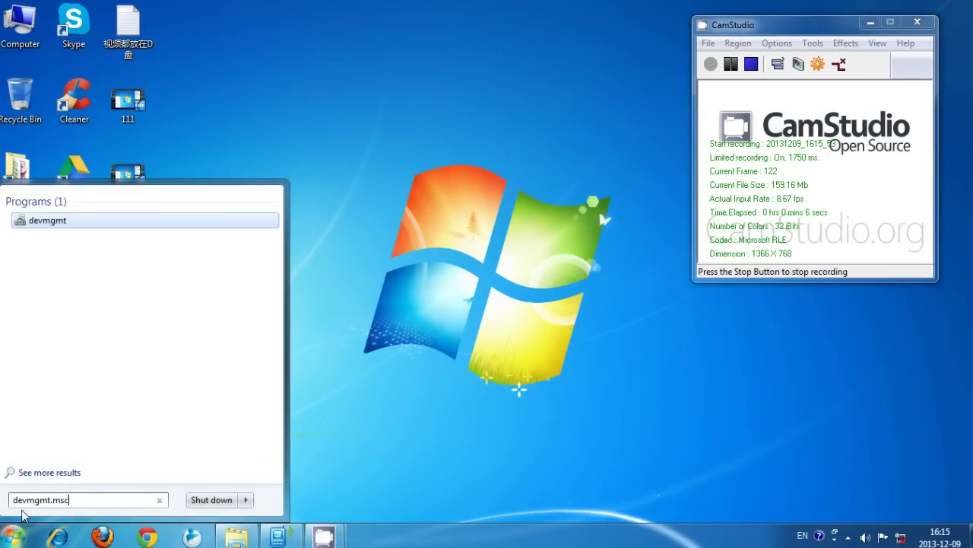
click(36, 232)
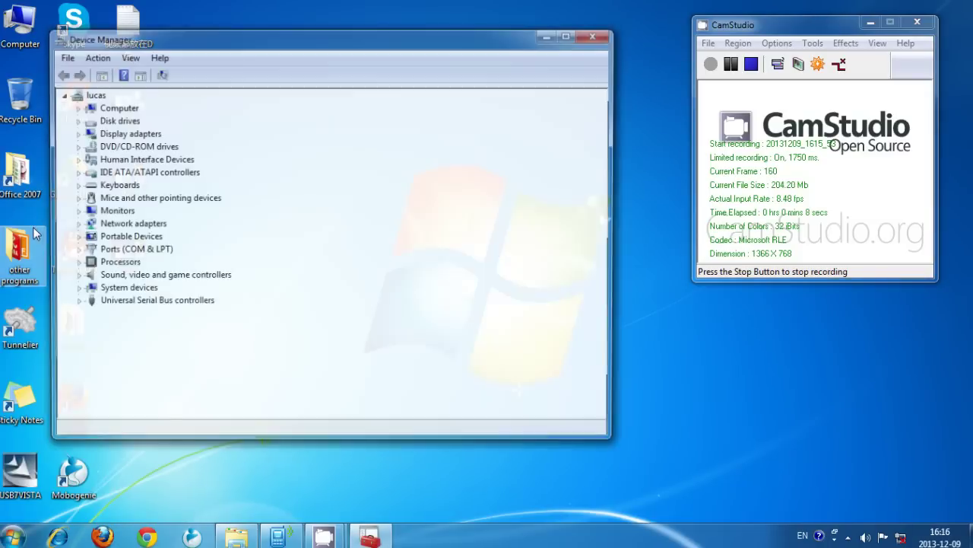
double_click(139, 250)
click(160, 276)
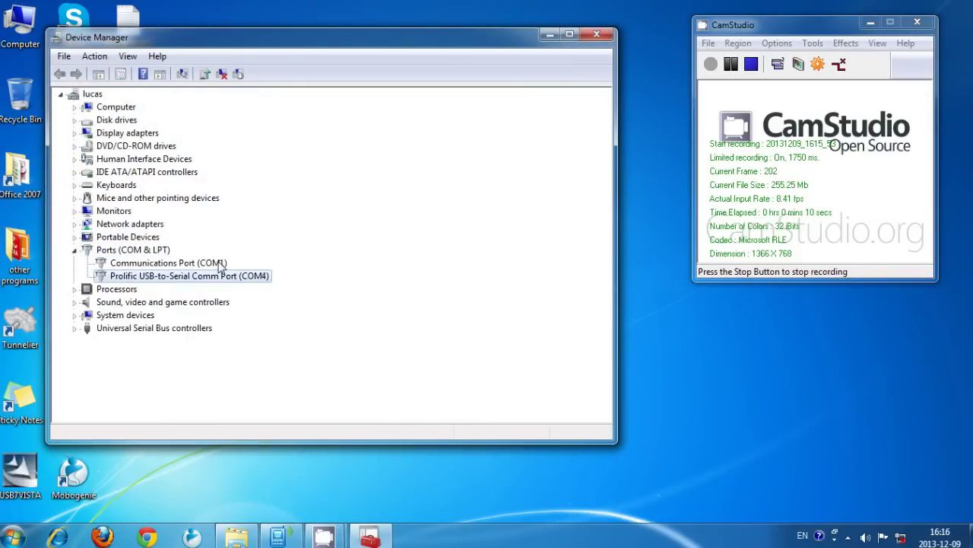